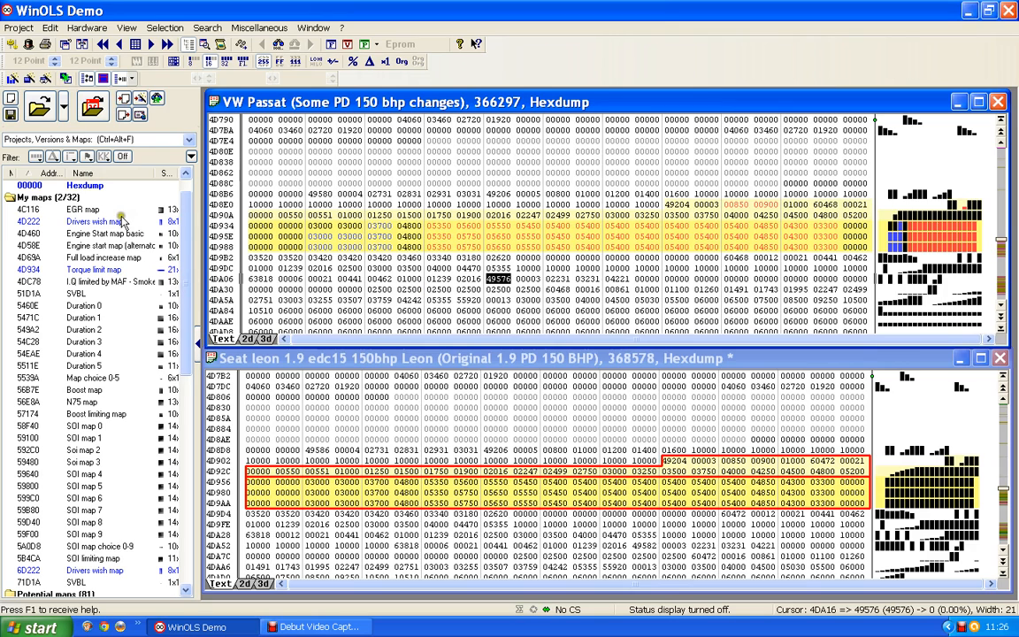
# Step: Display the MAF-based I.Q limit (smoke) map in both the VW Passat and Seat Leon hexdumps
pyautogui.click(120, 281)
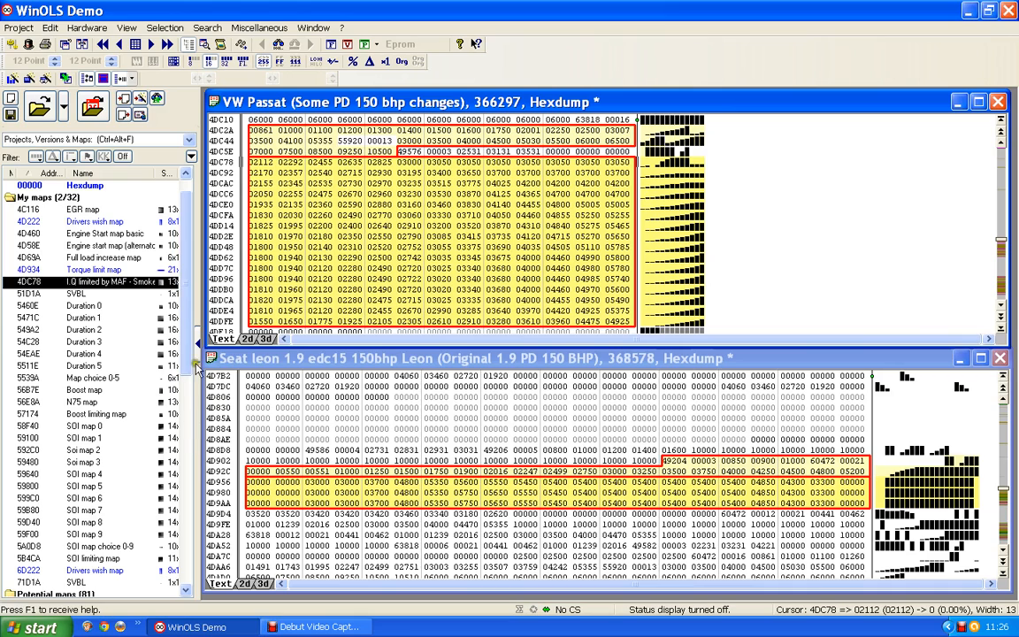
pyautogui.moveTo(196, 364); pyautogui.dragTo(187, 493)
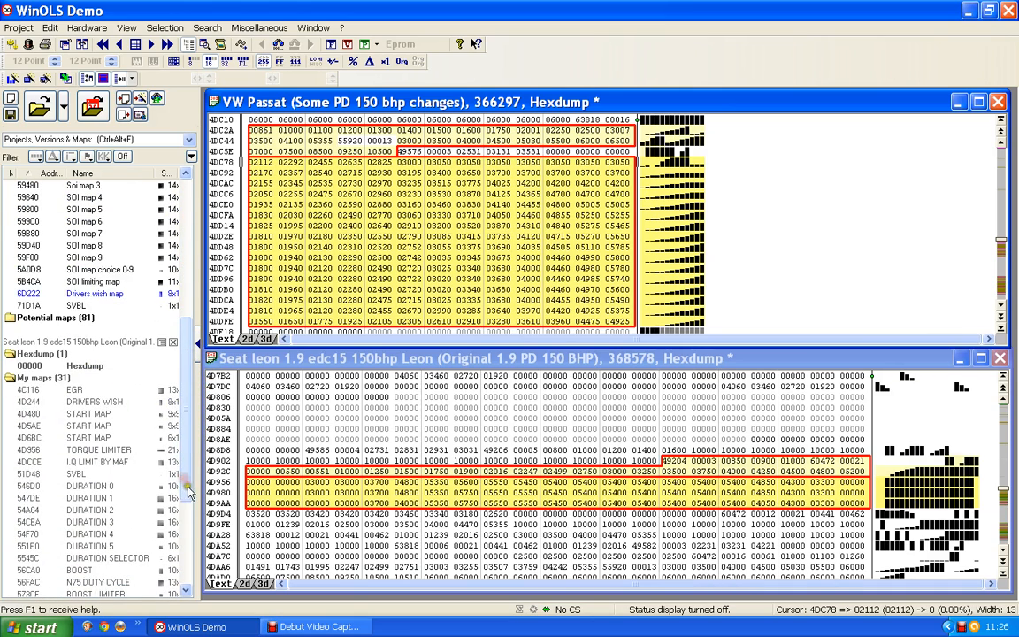
pyautogui.click(95, 463)
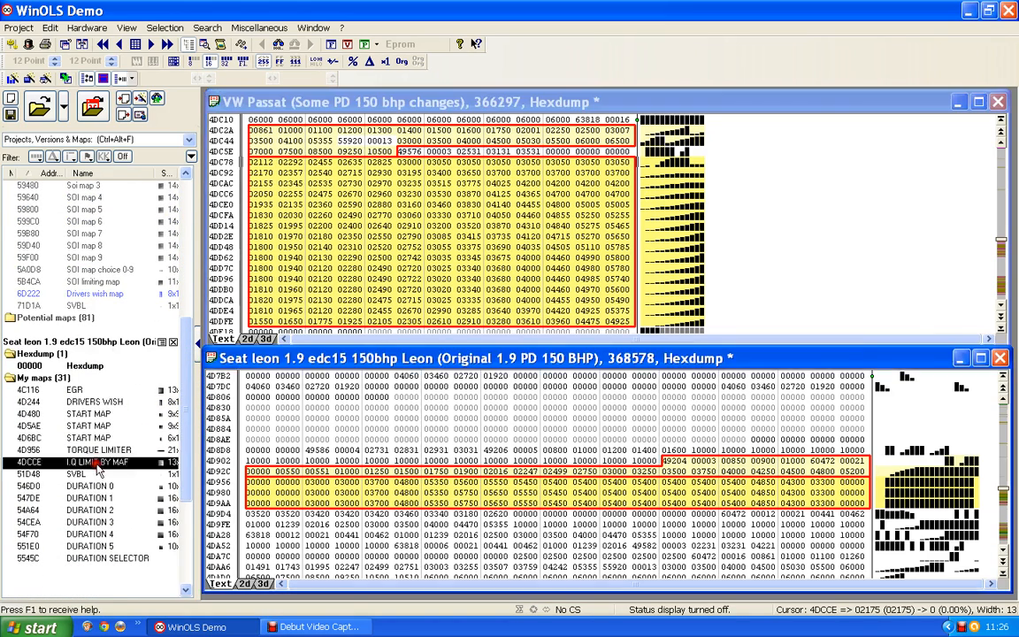
pyautogui.scroll(-2, 444, 469)
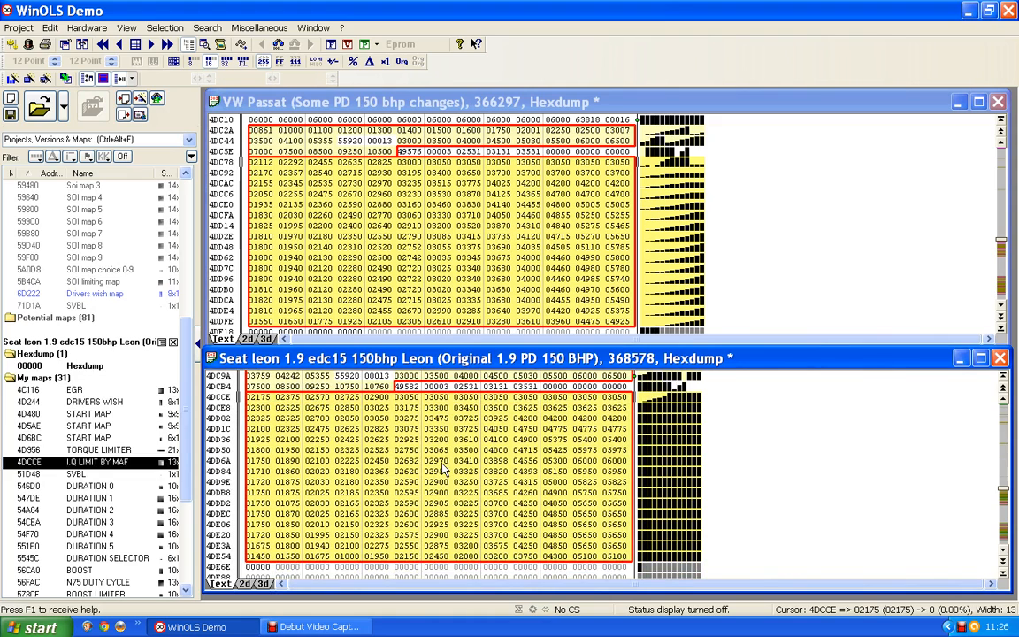
pyautogui.scroll(1, 444, 469)
pyautogui.scroll(-1, 444, 469)
pyautogui.scroll(1, 444, 468)
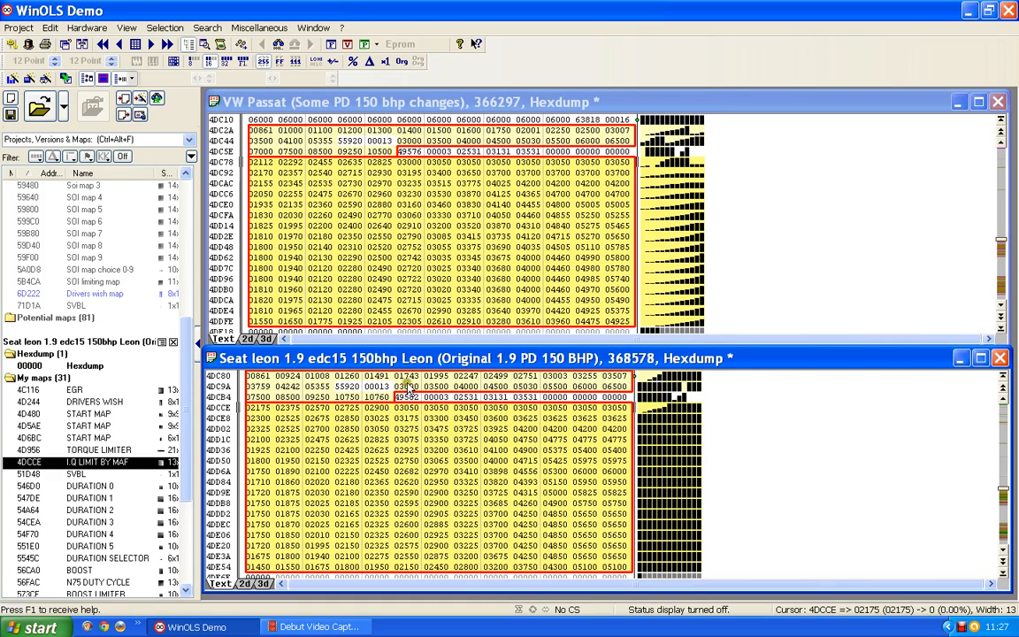
# Step: Copy the Seat smoke map's 13-value axis, 3000 to 10760, over the matching Passat axis starting at 4DC4E
pyautogui.moveTo(405, 387); pyautogui.dragTo(382, 394)
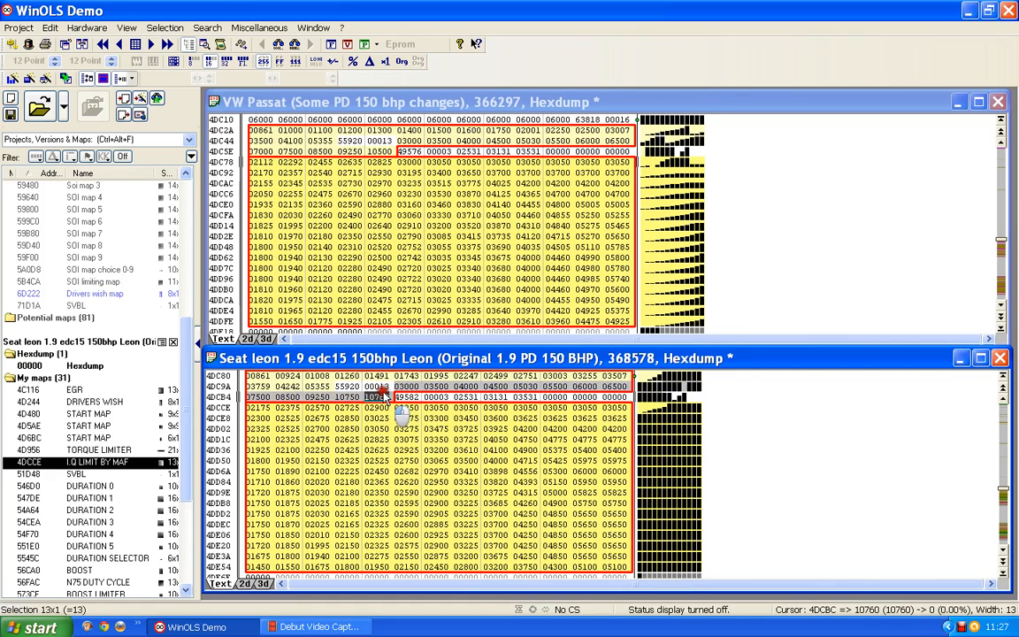
pyautogui.rightClick(382, 394)
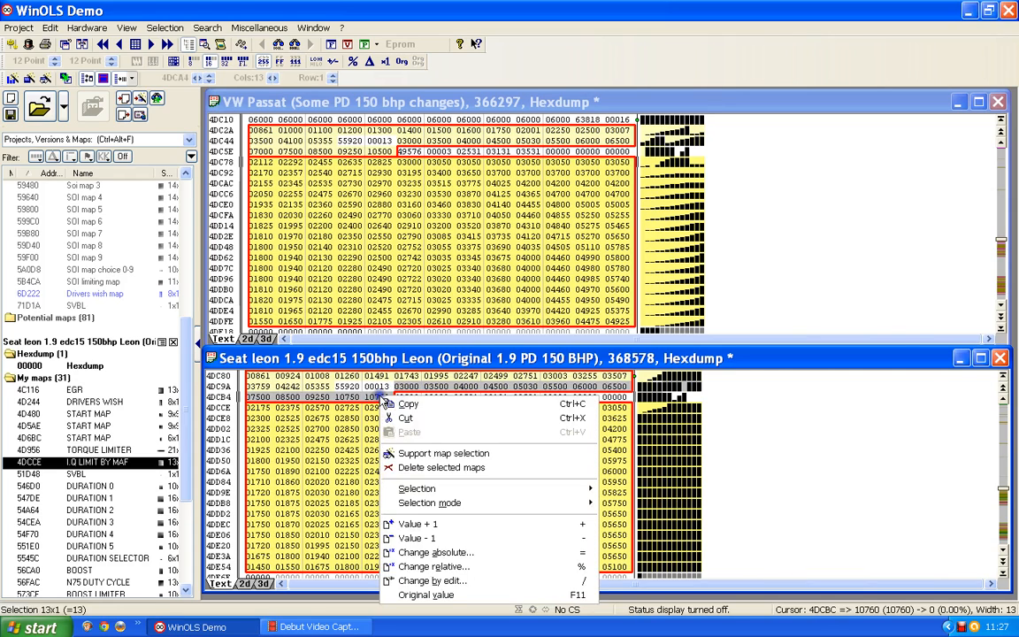
pyautogui.click(407, 406)
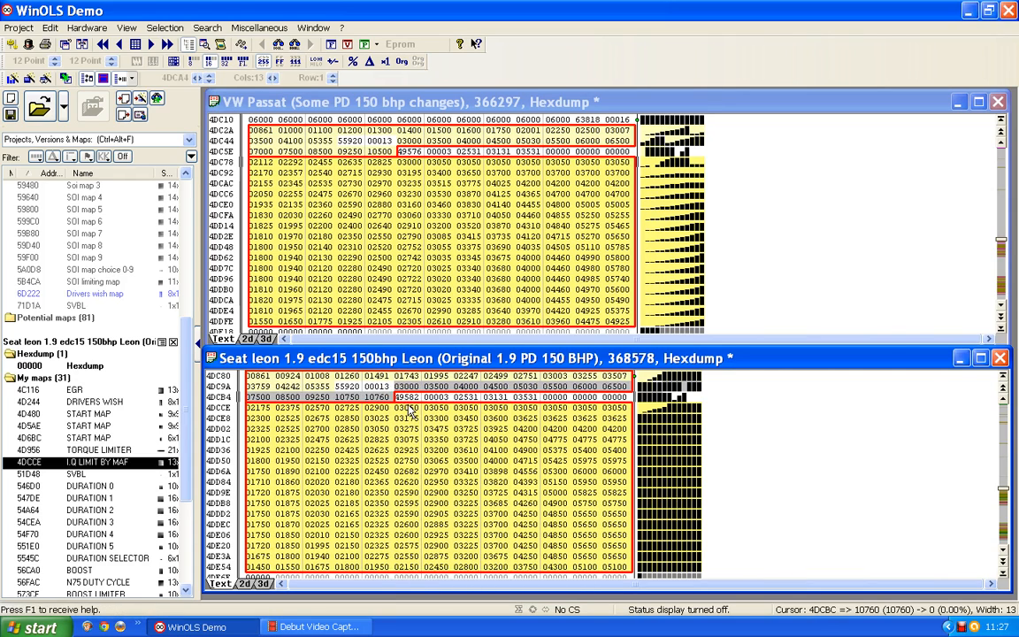
pyautogui.click(409, 410)
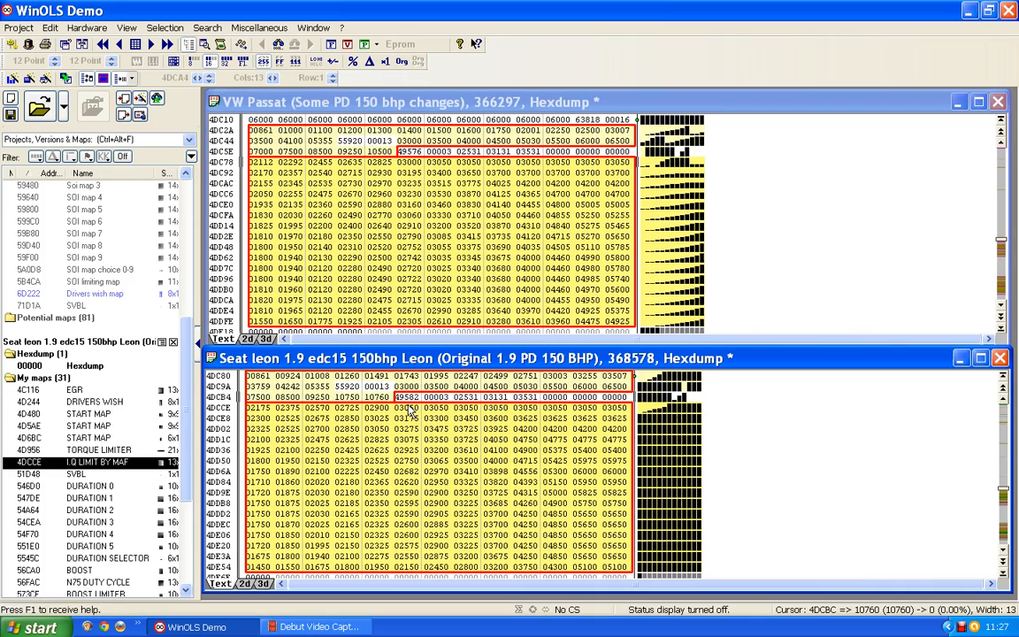
pyautogui.click(410, 142)
pyautogui.rightClick(411, 141)
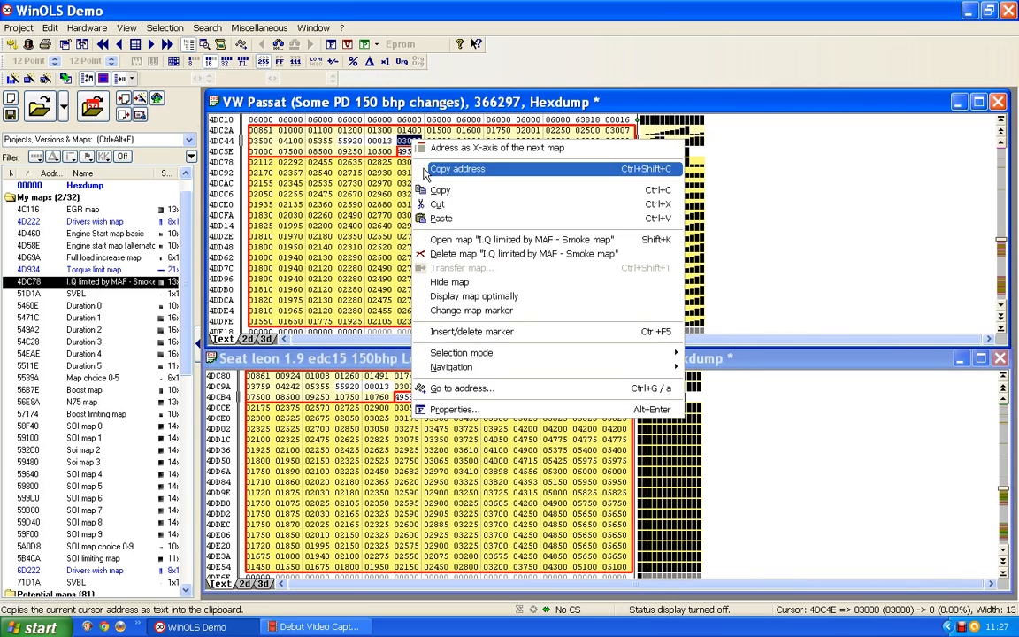
pyautogui.click(440, 218)
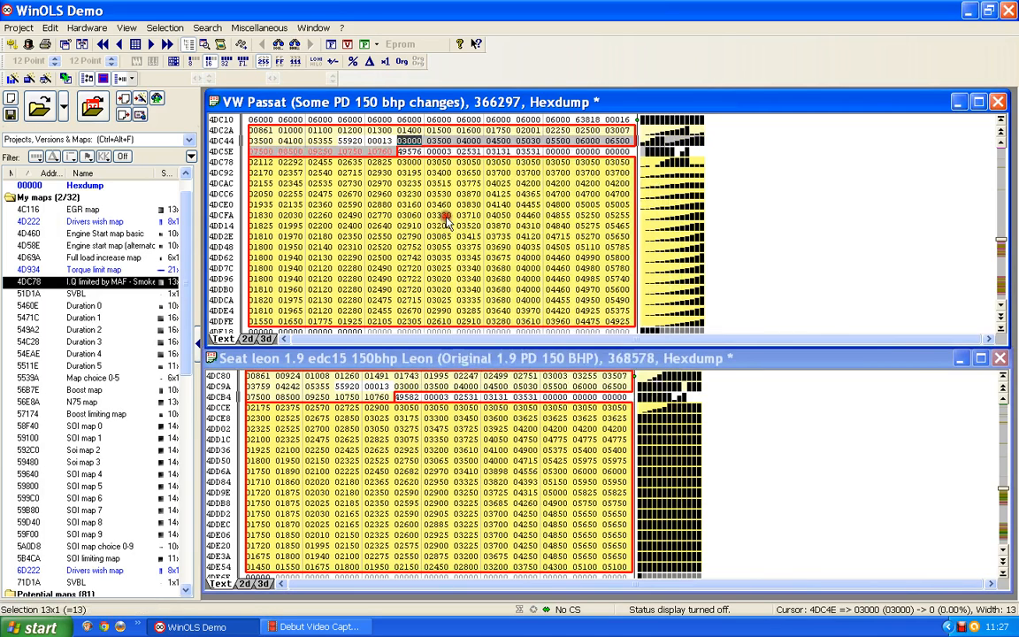
pyautogui.click(445, 184)
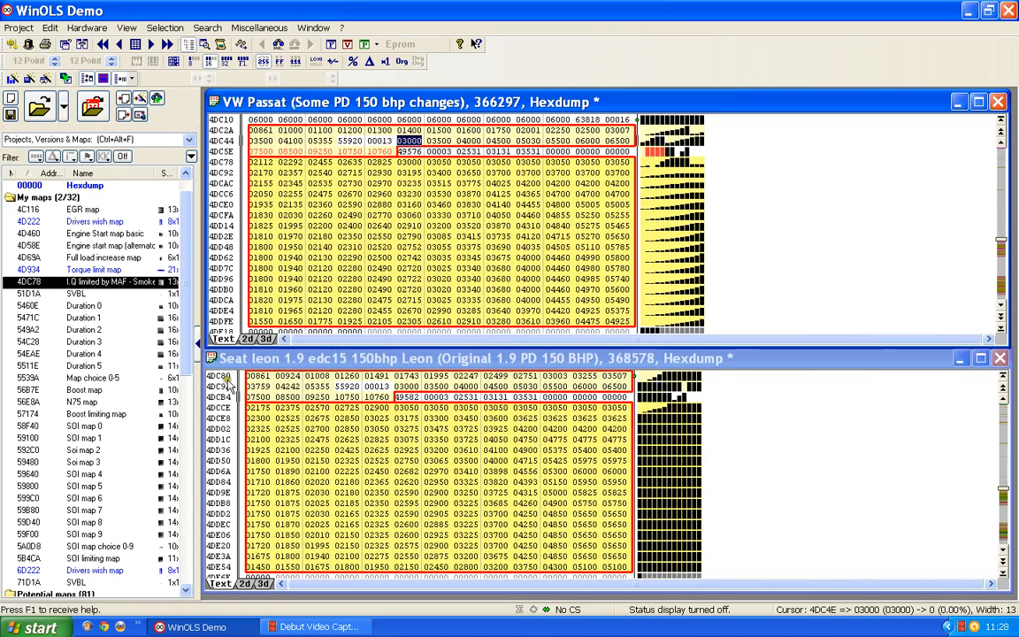
# Step: Copy the Seat smoke map's 16-value axis, 861 to 5355, over the matching Passat axis starting at 4DC2A
pyautogui.click(260, 376)
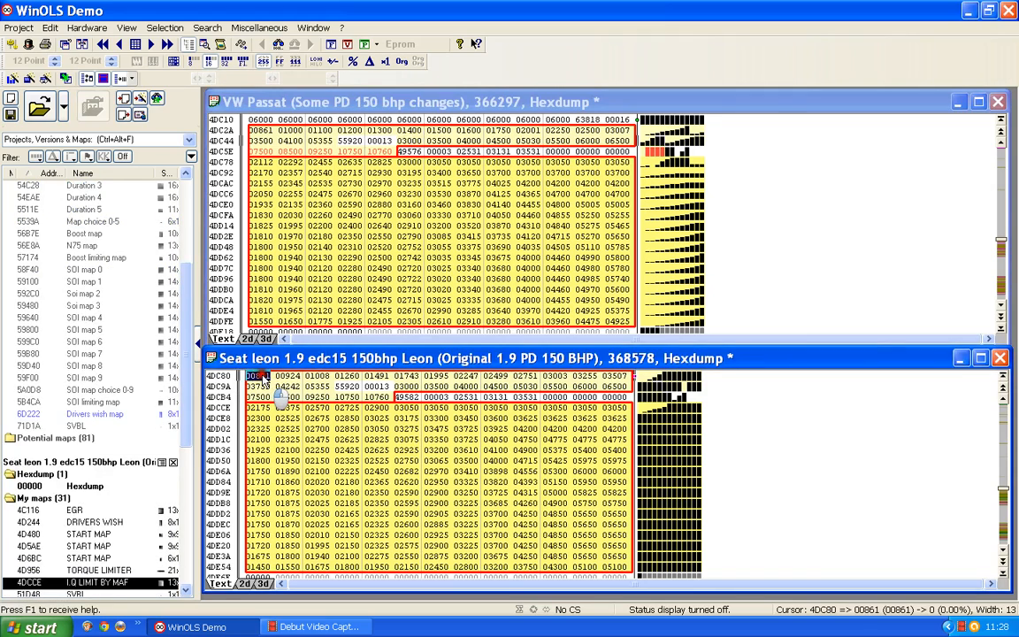
pyautogui.moveTo(263, 379); pyautogui.dragTo(316, 391)
pyautogui.rightClick(317, 389)
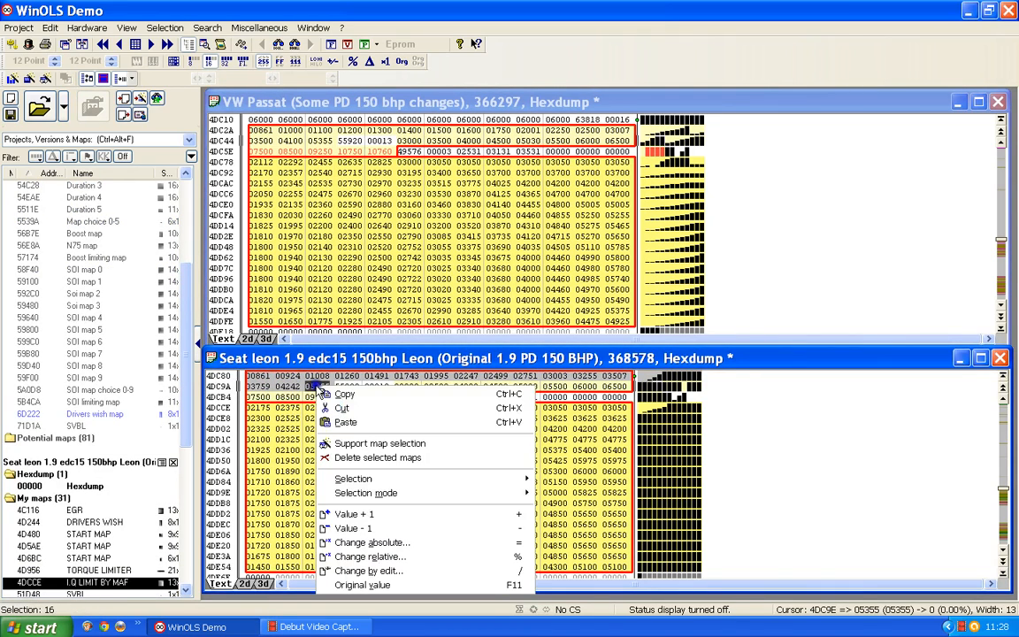
pyautogui.click(355, 394)
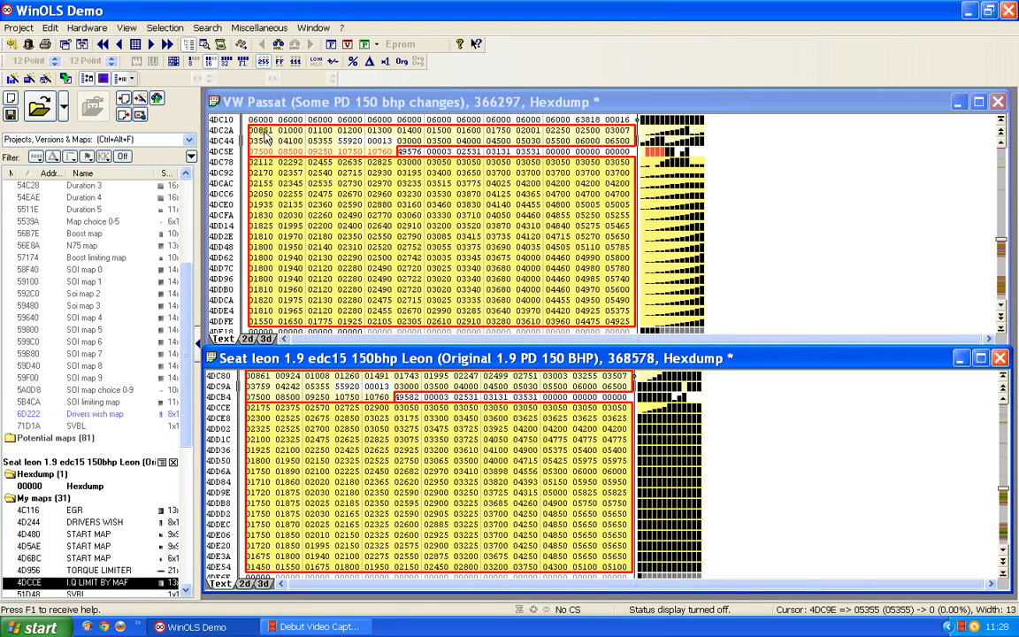
pyautogui.click(262, 133)
pyautogui.rightClick(263, 133)
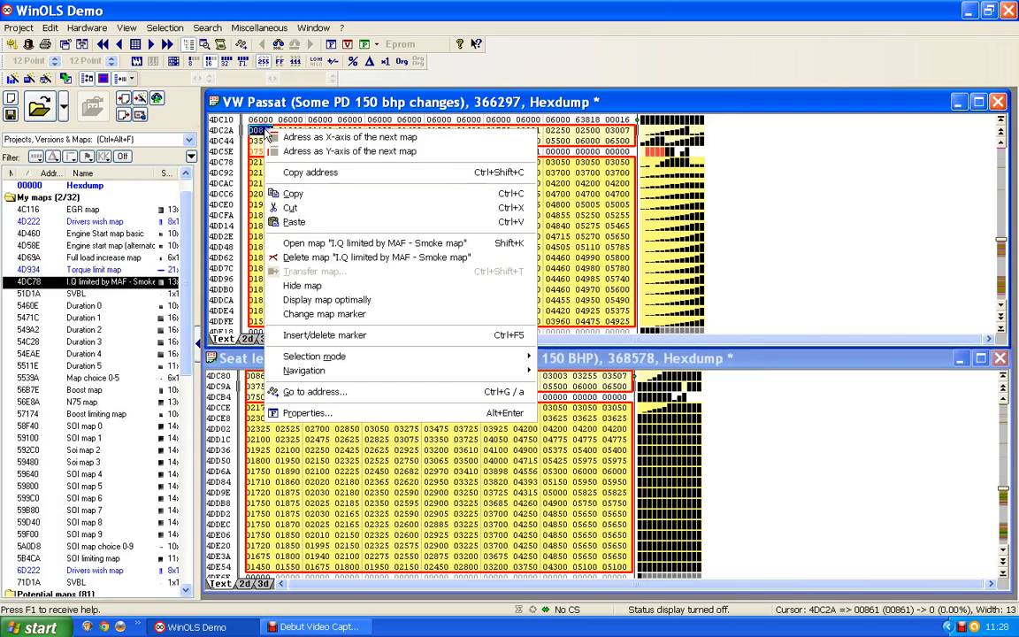
pyautogui.click(283, 222)
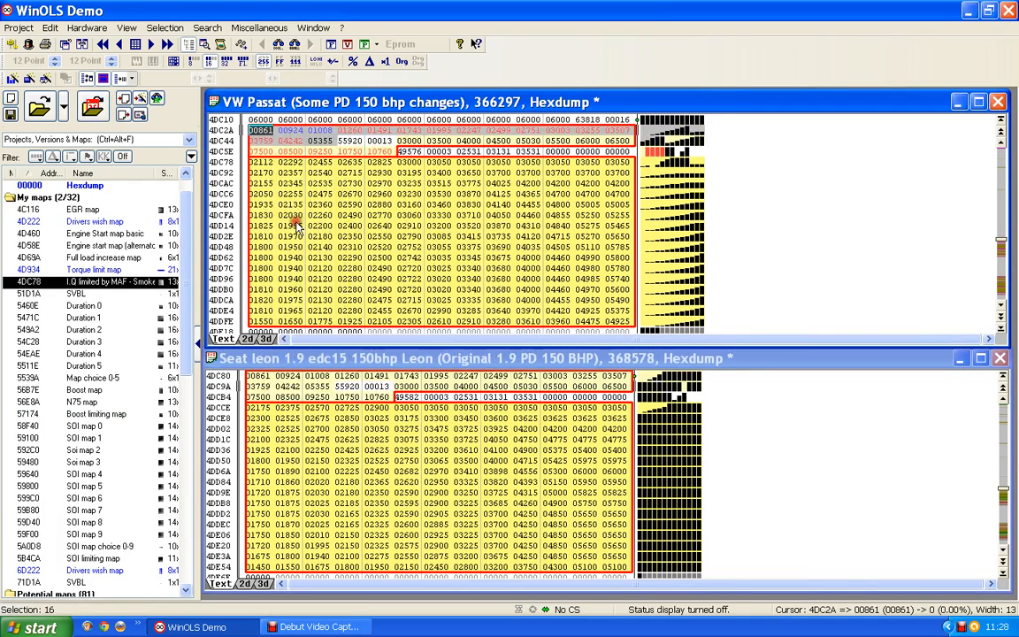
pyautogui.click(352, 206)
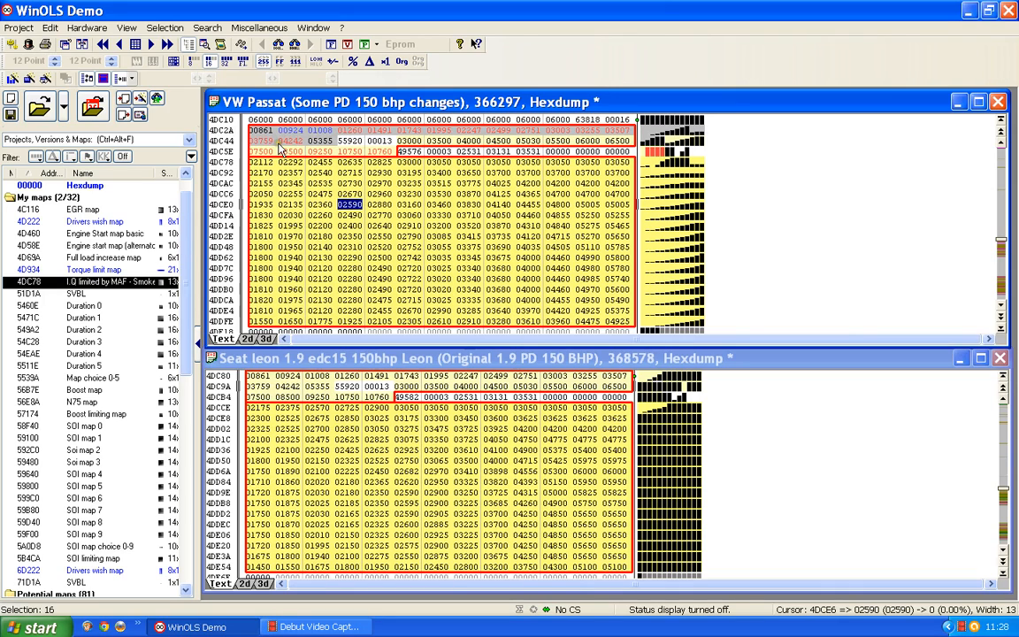
pyautogui.click(270, 132)
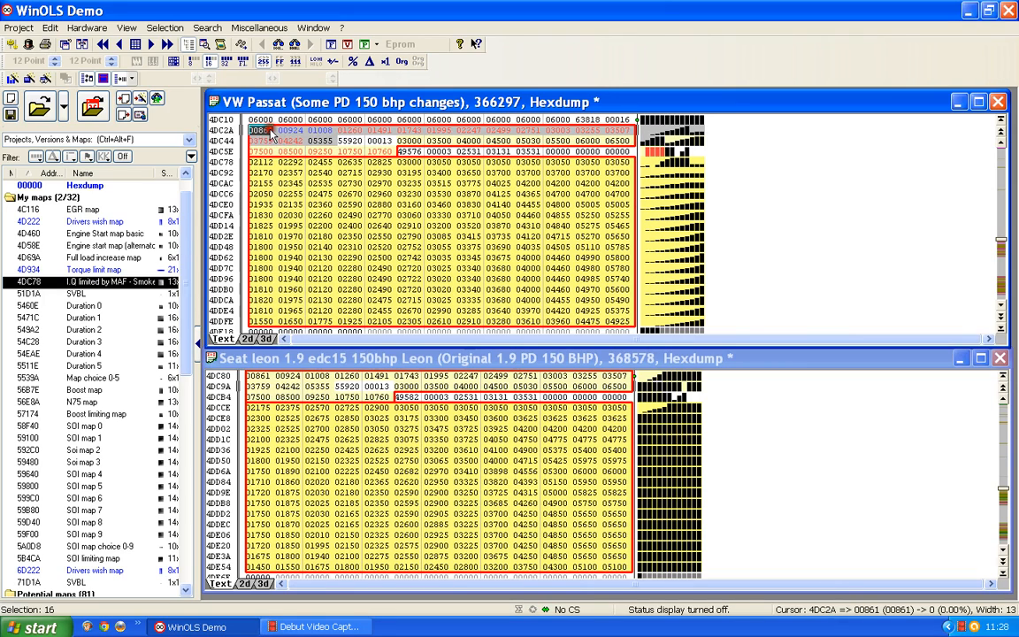
pyautogui.click(256, 133)
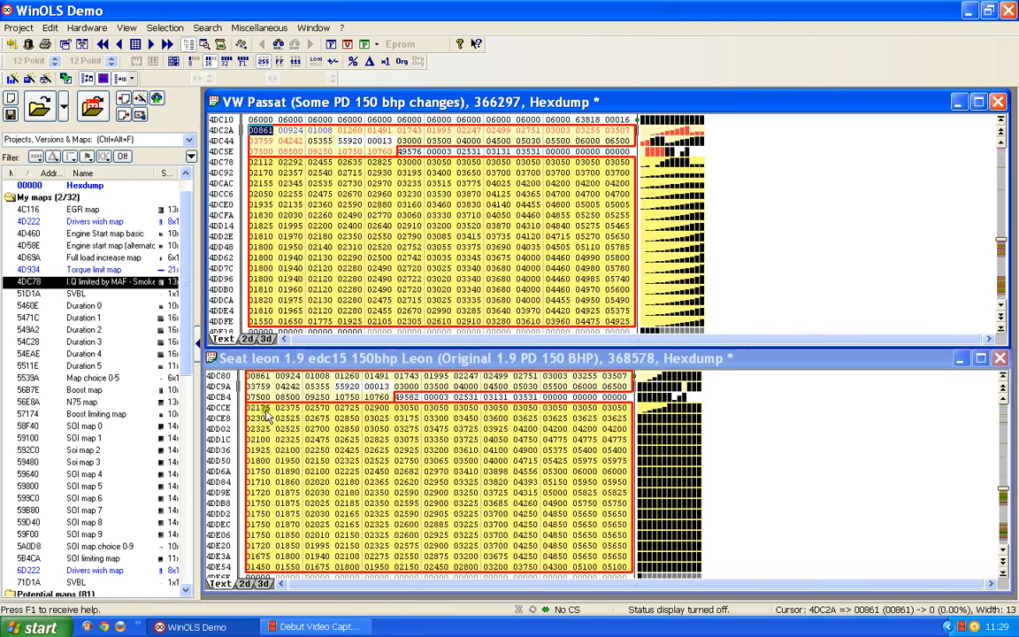
# Step: Copy the full 13x16 block of Seat smoke map values over the Passat smoke map starting at 4DC78
pyautogui.moveTo(264, 410); pyautogui.dragTo(588, 570)
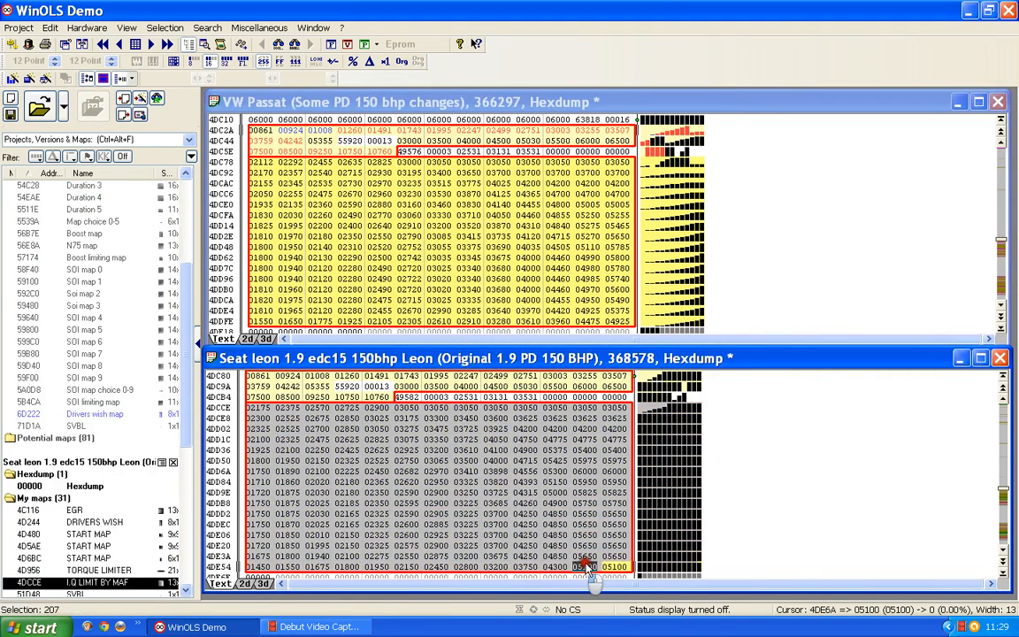
pyautogui.rightClick(610, 357)
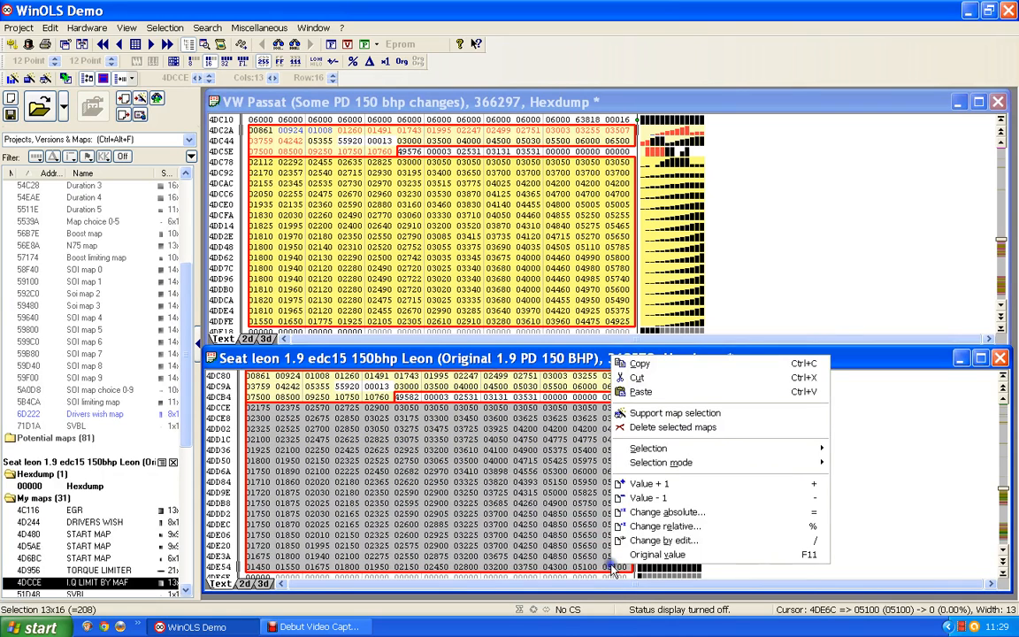
pyautogui.click(655, 366)
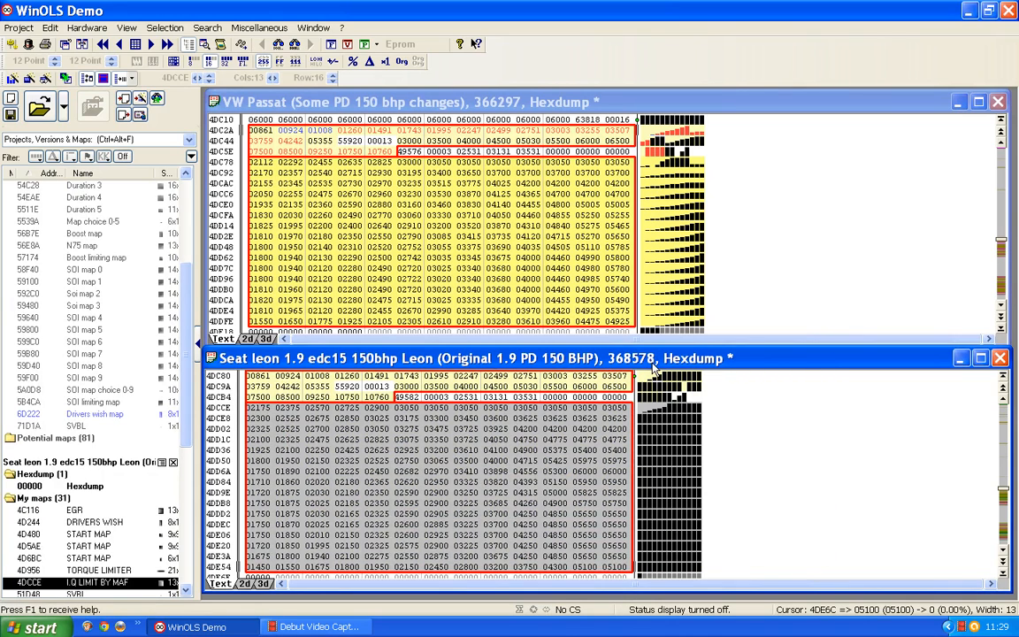
pyautogui.click(260, 163)
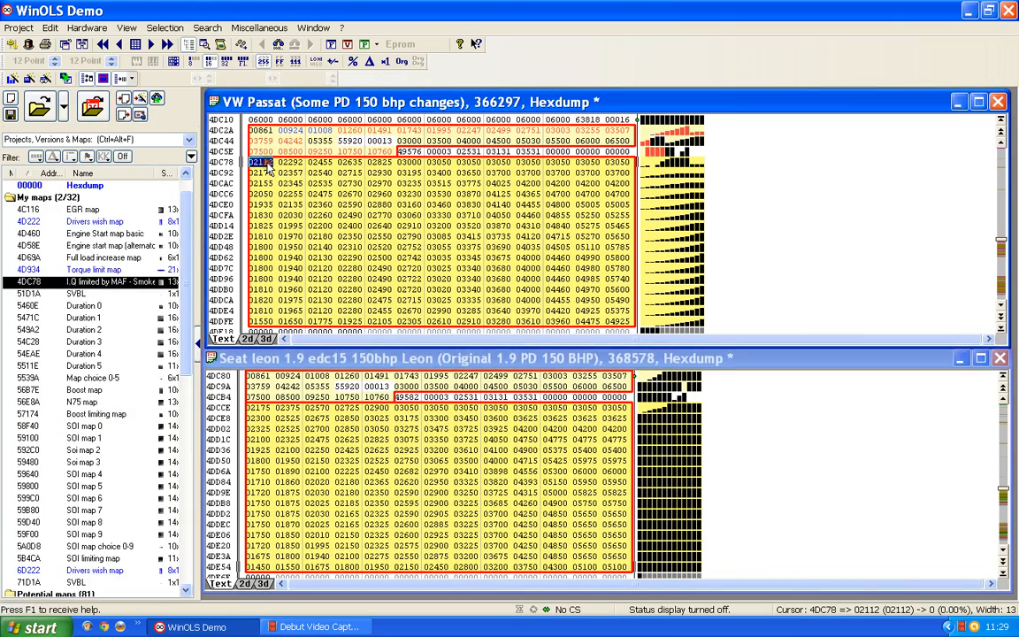
pyautogui.rightClick(267, 168)
pyautogui.click(283, 218)
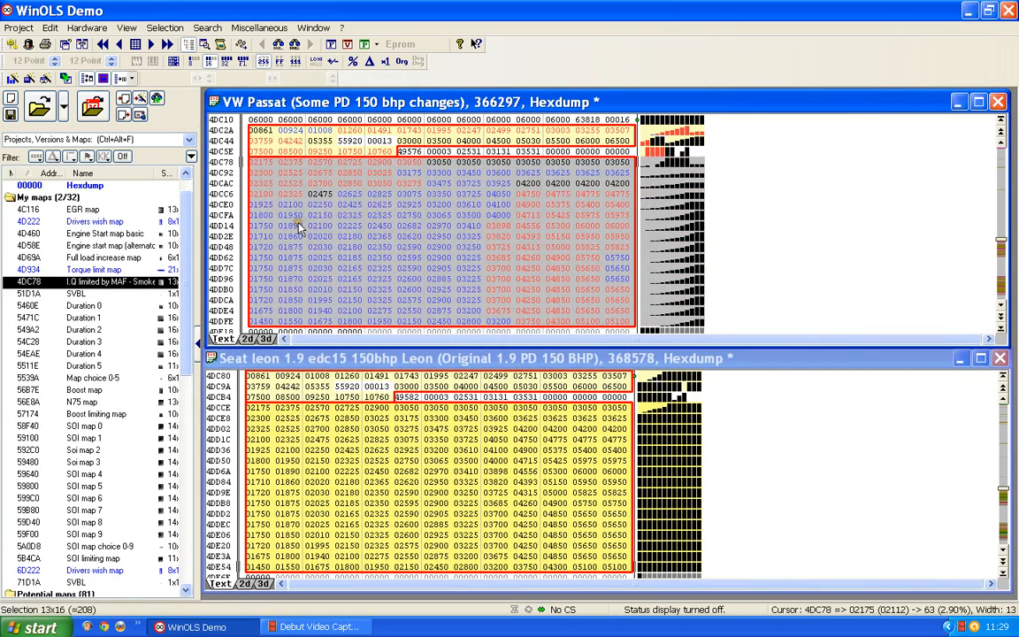
pyautogui.click(455, 226)
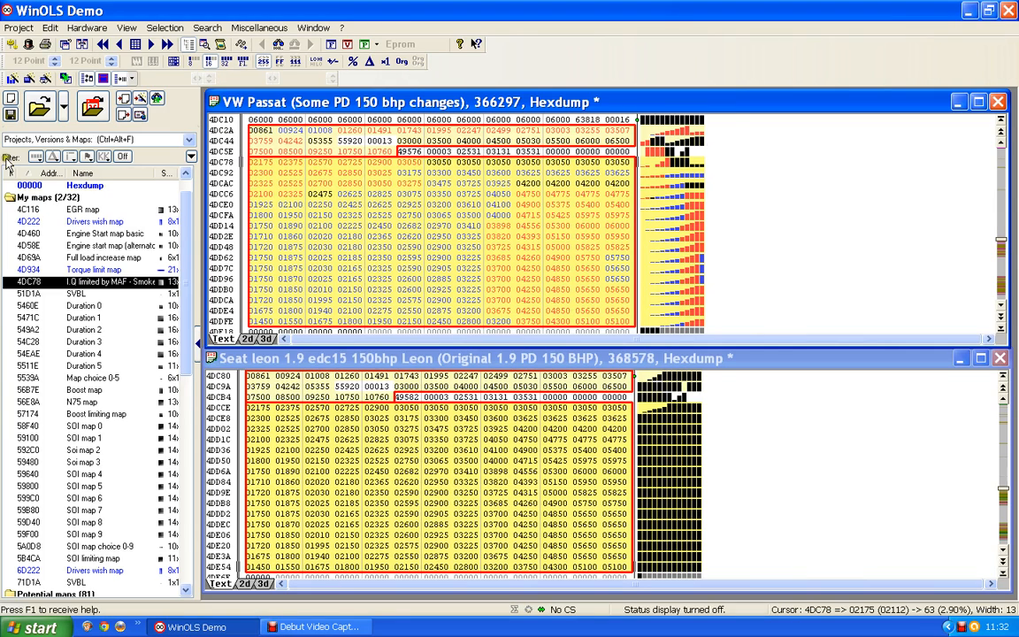
# Step: Save the VW Passat project without creating a new version
pyautogui.click(11, 114)
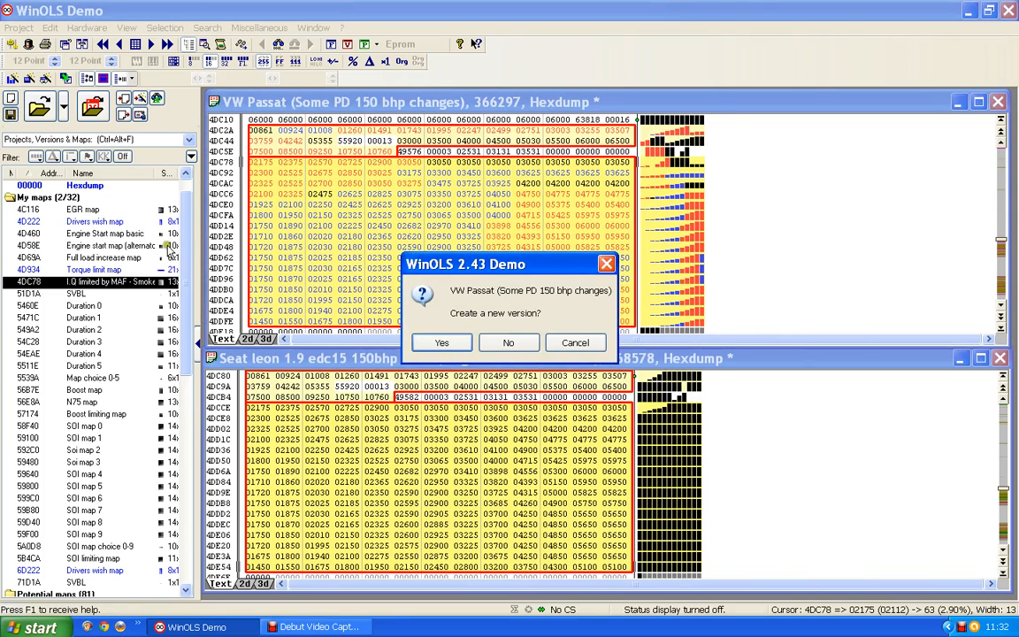
pyautogui.click(509, 345)
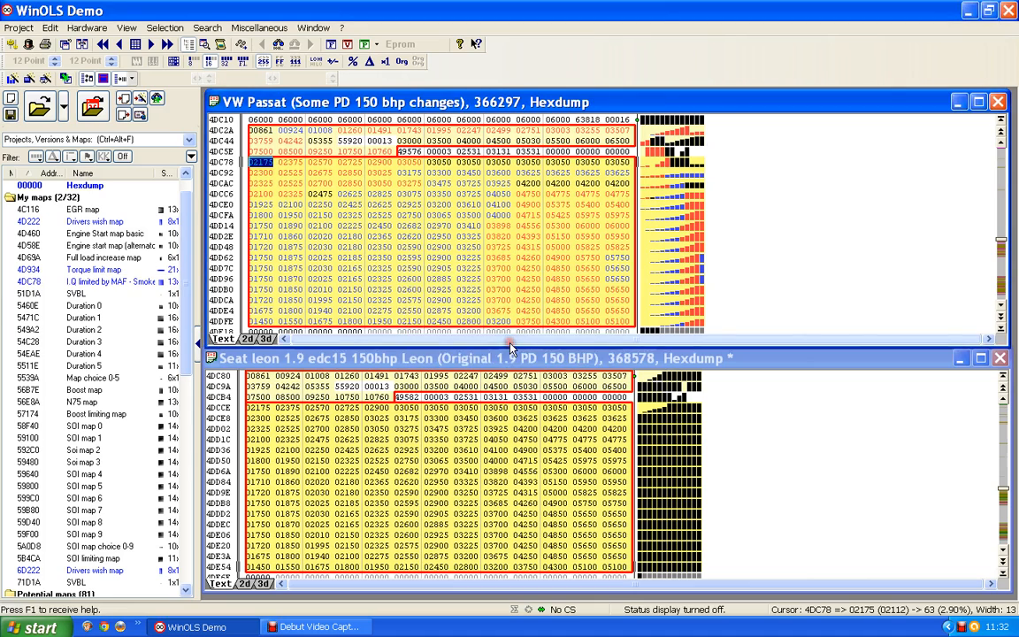